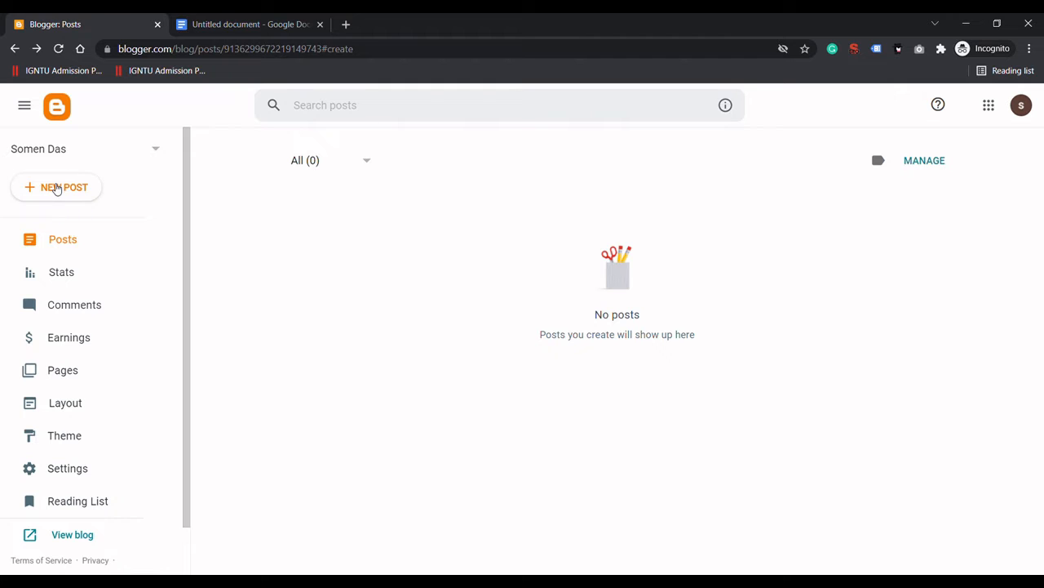
Create a new blog post and place the cursor in its empty body
{"action": "left_click", "coordinate": [56, 189]}
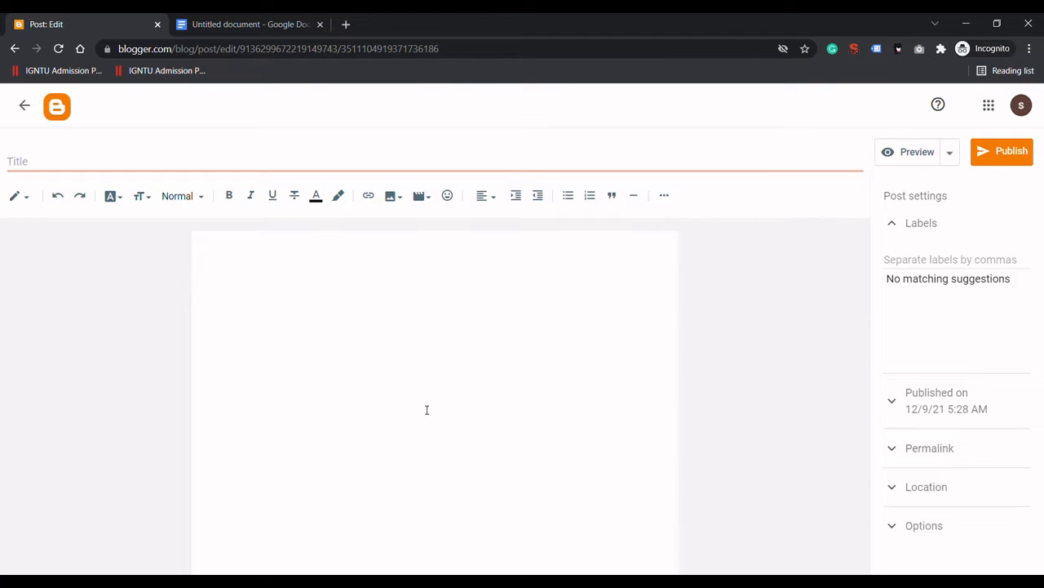
{"action": "left_click", "coordinate": [57, 170]}
{"action": "left_click", "coordinate": [276, 283]}
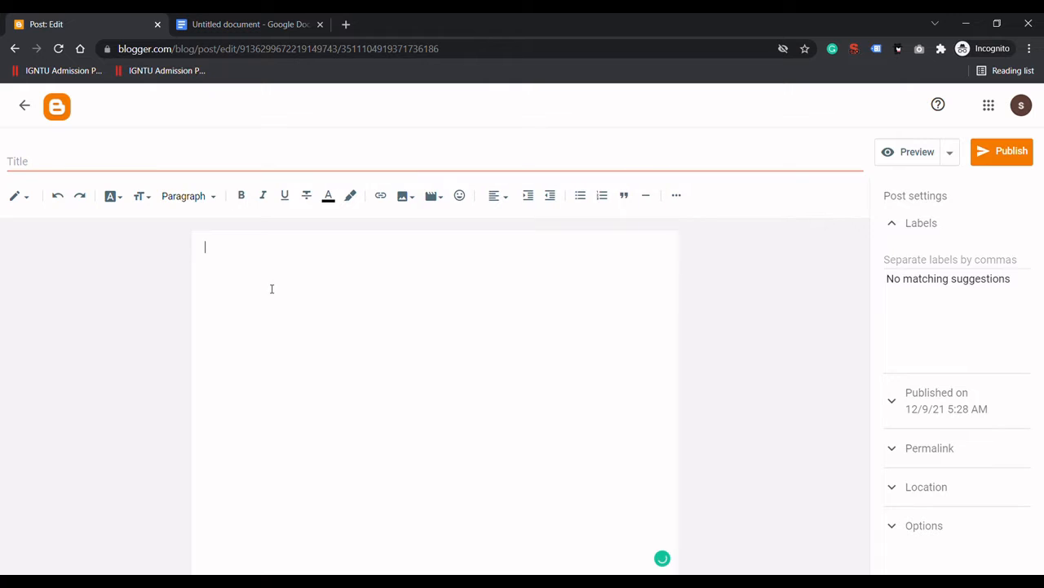
Copy the entire Lorem Ipsum article from the Google Docs document and paste it into the Blogger post body
{"action": "left_click", "coordinate": [228, 25]}
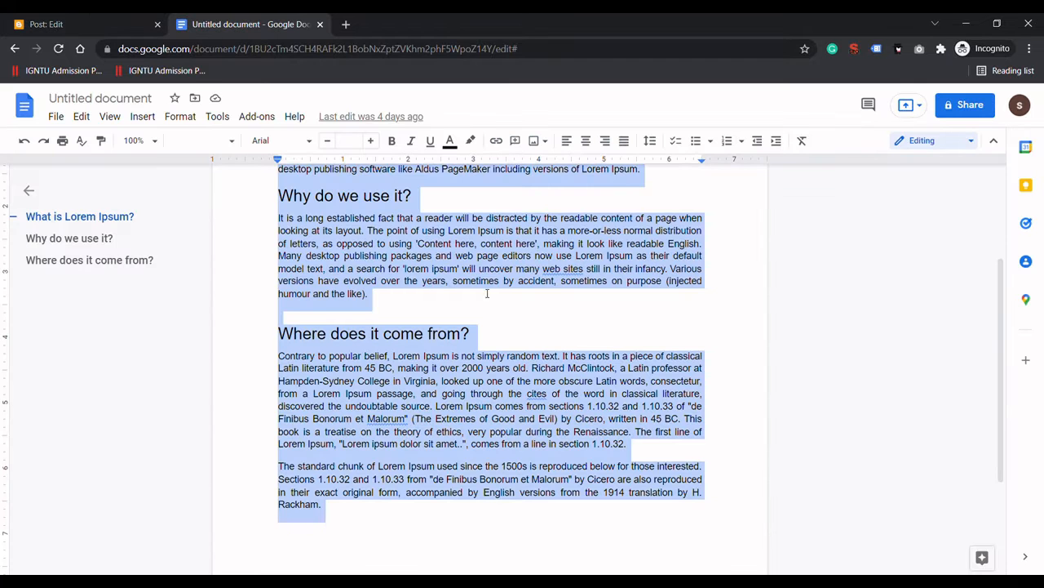
{"action": "left_click", "coordinate": [487, 293]}
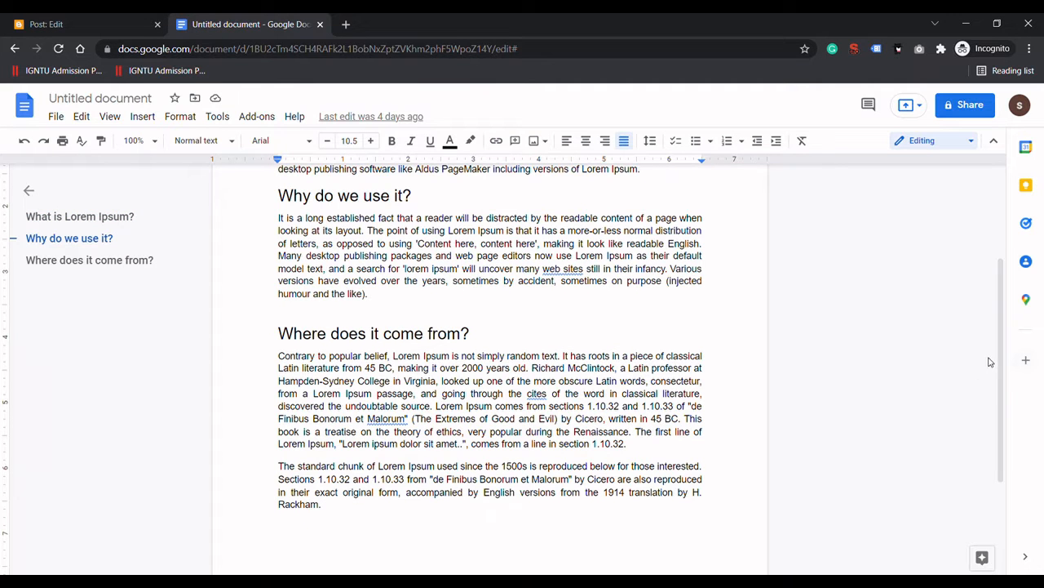
{"action": "left_click_drag", "start_coordinate": [1004, 363], "coordinate": [1004, 272]}
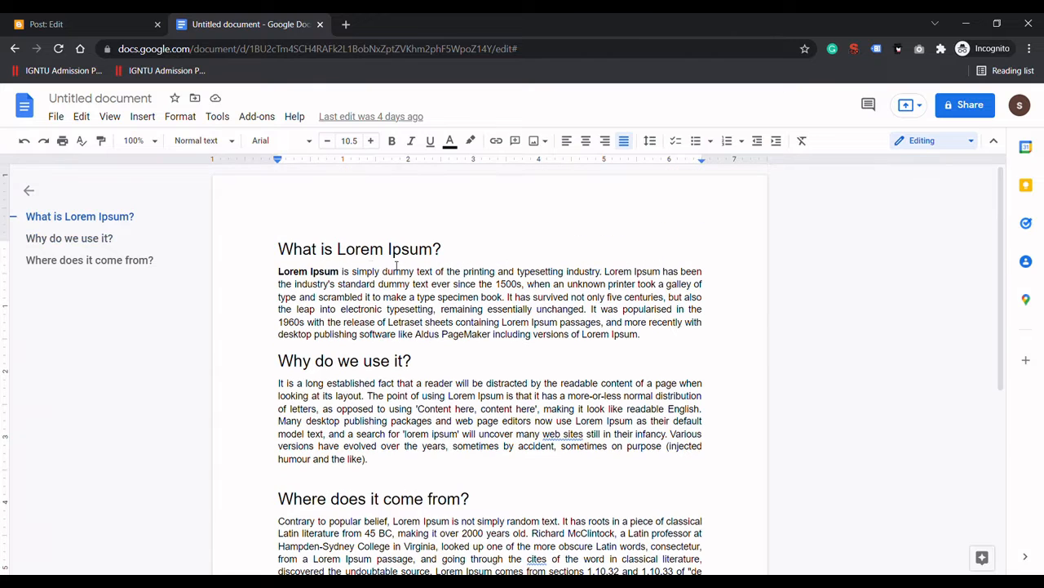
{"action": "left_click_drag", "start_coordinate": [279, 249], "coordinate": [657, 540]}
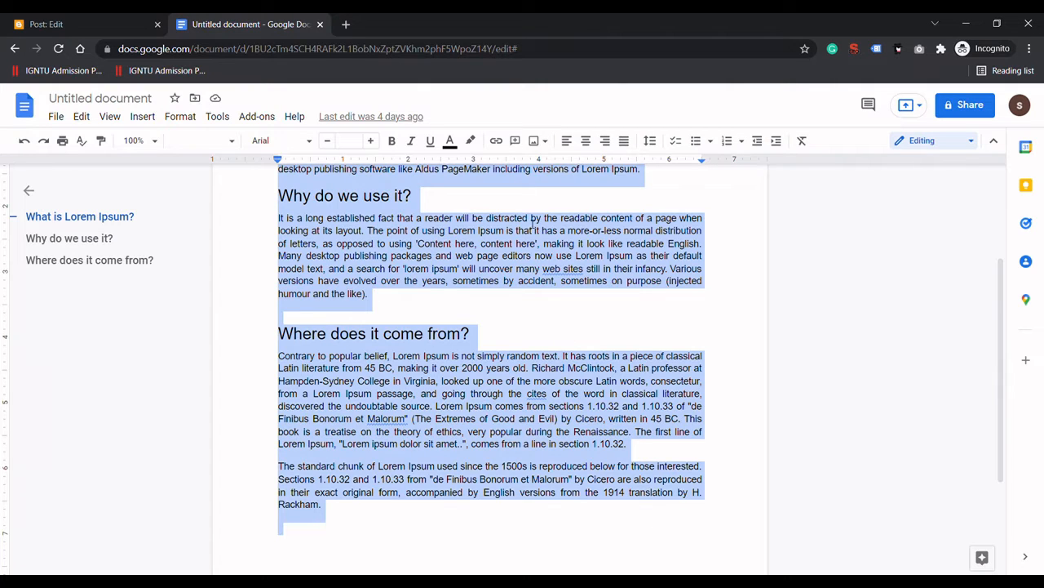
{"action": "left_click", "coordinate": [122, 18]}
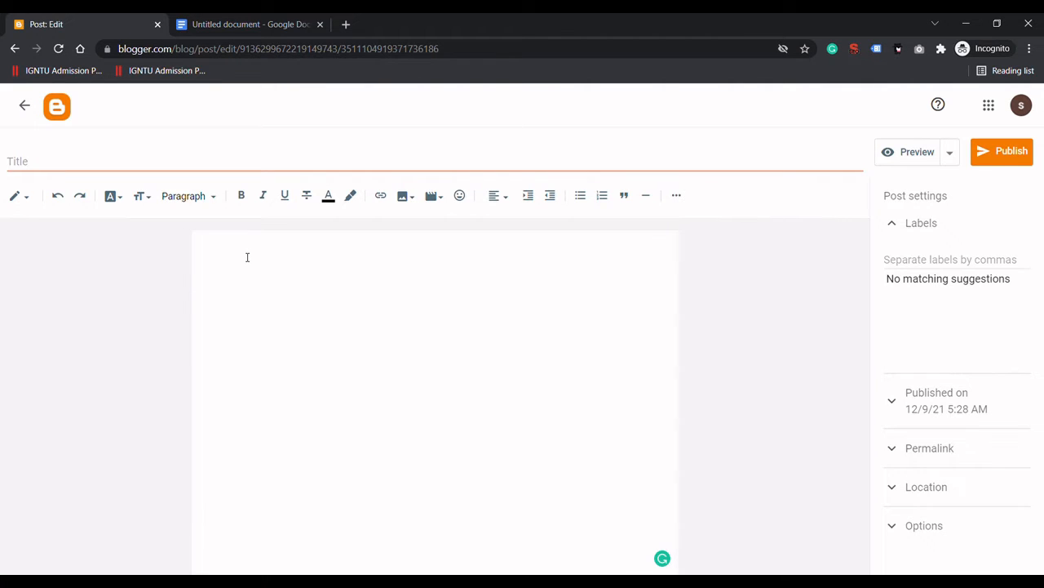
{"action": "key", "text": "ctrl+v"}
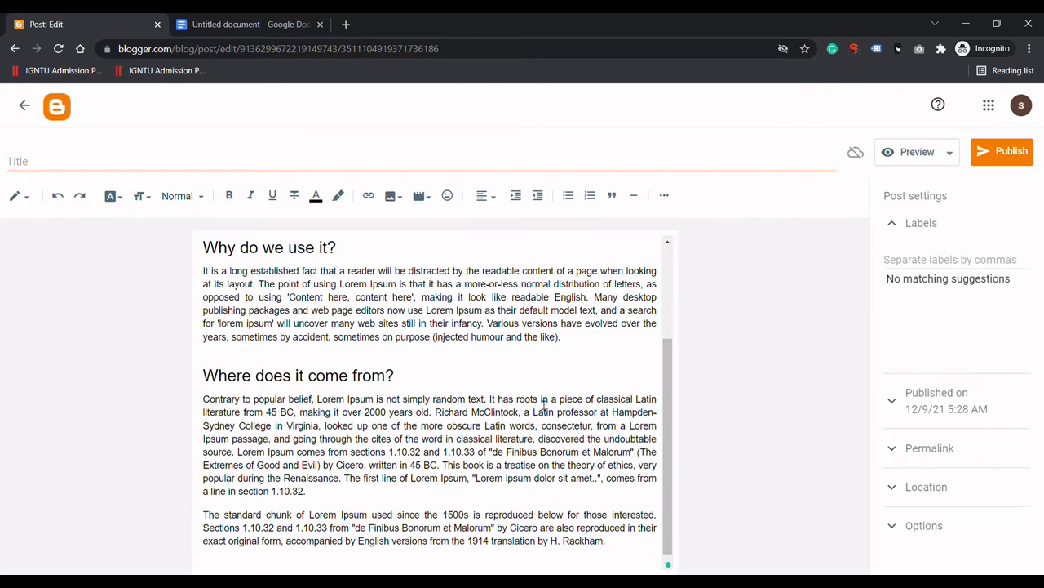
{"action": "scroll", "coordinate": [686, 345], "scroll_direction": "up", "scroll_amount": 5}
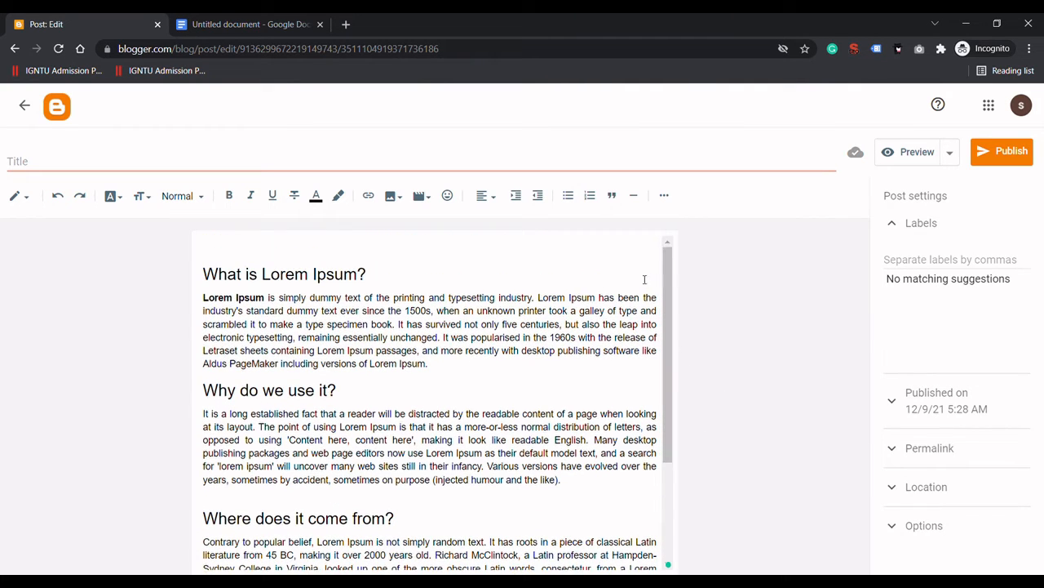
Copy the first heading, "What is Lorem Ipsum?", from the body and paste it as the post title
{"action": "left_click_drag", "start_coordinate": [371, 277], "coordinate": [196, 270]}
{"action": "key", "text": "ctrl+c"}
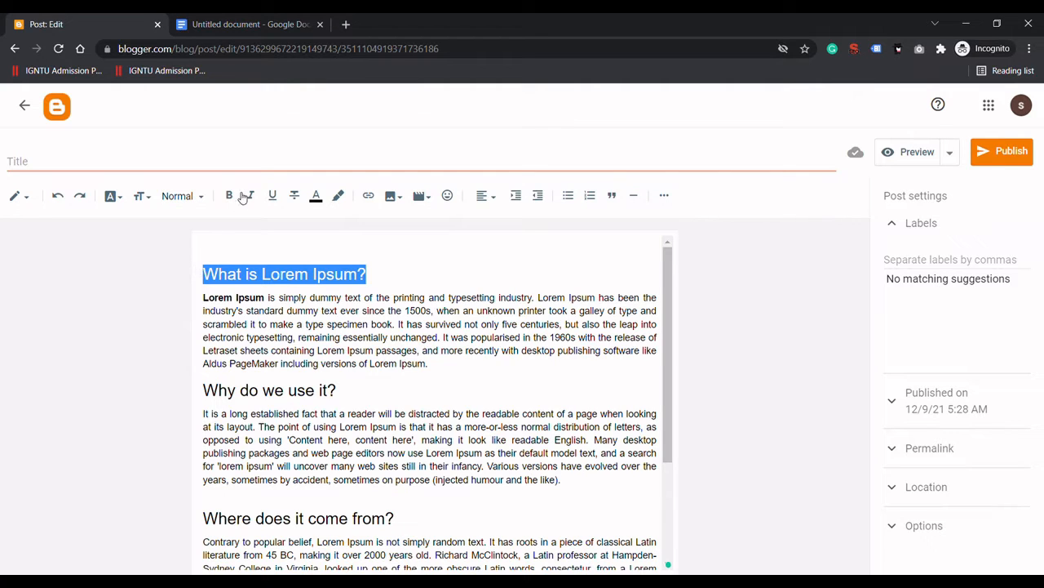
{"action": "left_click", "coordinate": [243, 163]}
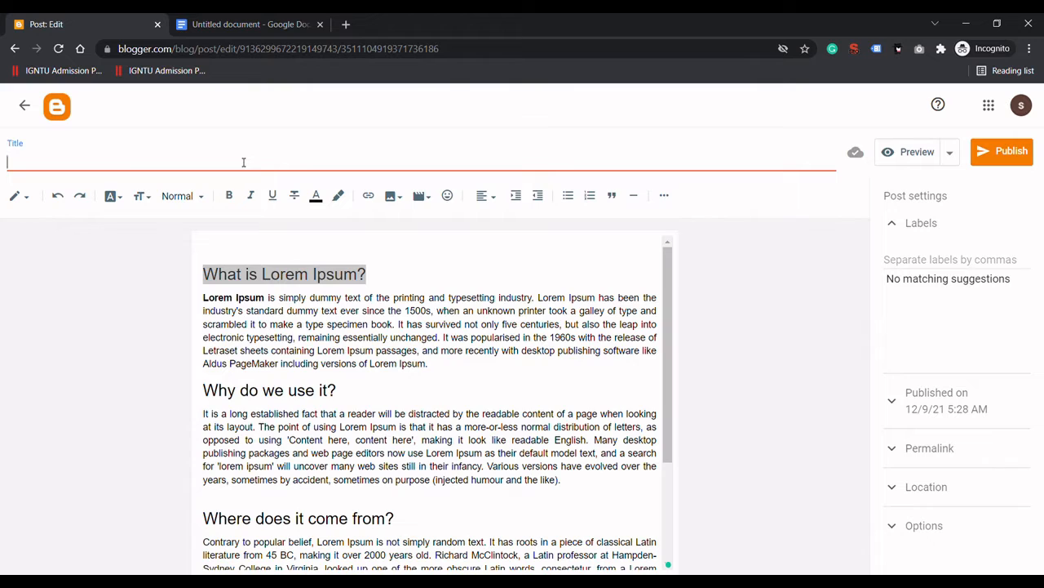
{"action": "key", "text": "ctrl+v"}
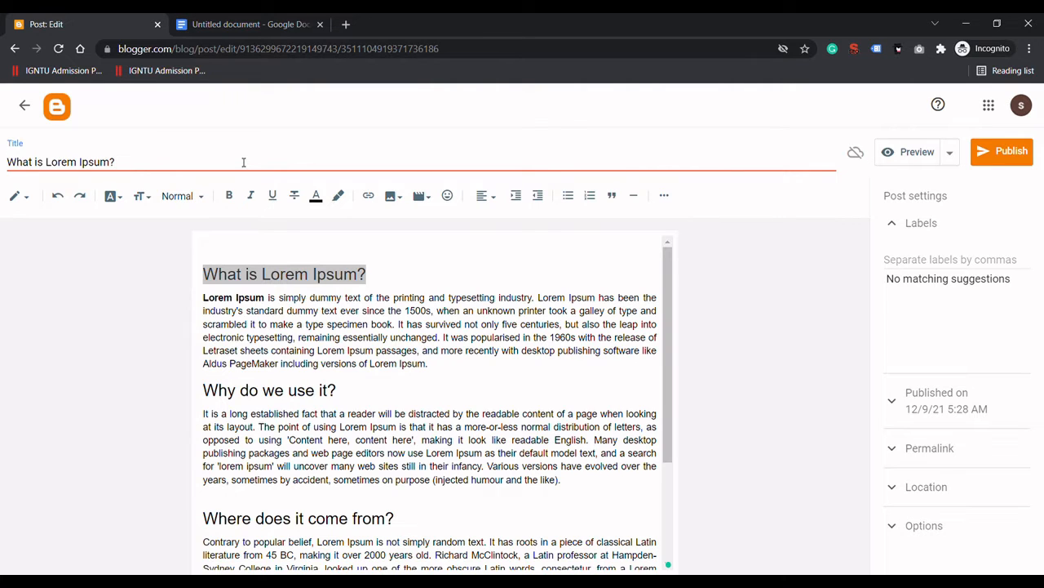
{"action": "left_click", "coordinate": [564, 311]}
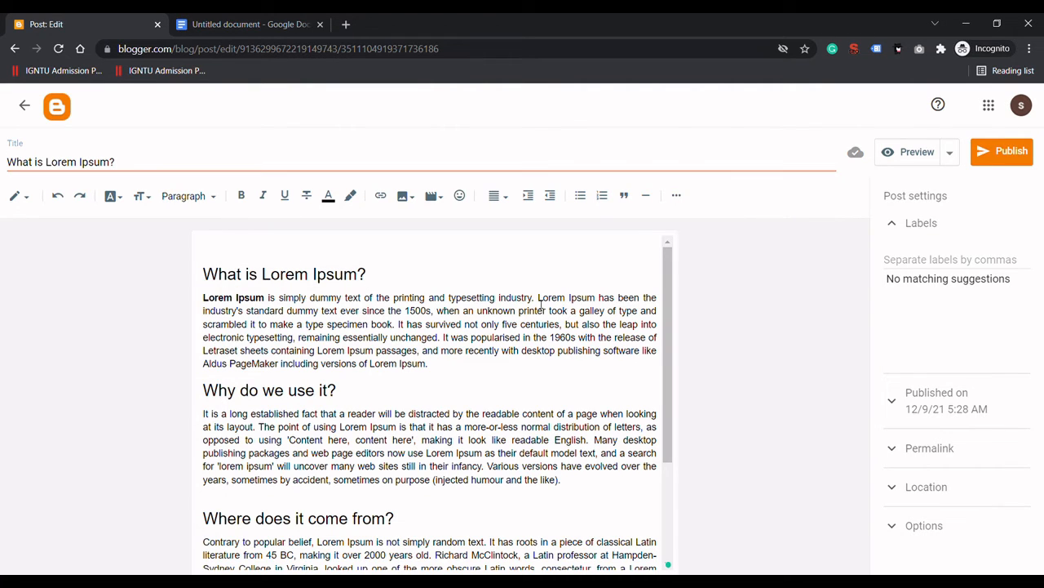
Examine the available text styles and which style the post's first heading and paragraph use
{"action": "key", "text": "Up"}
{"action": "key", "text": "Up"}
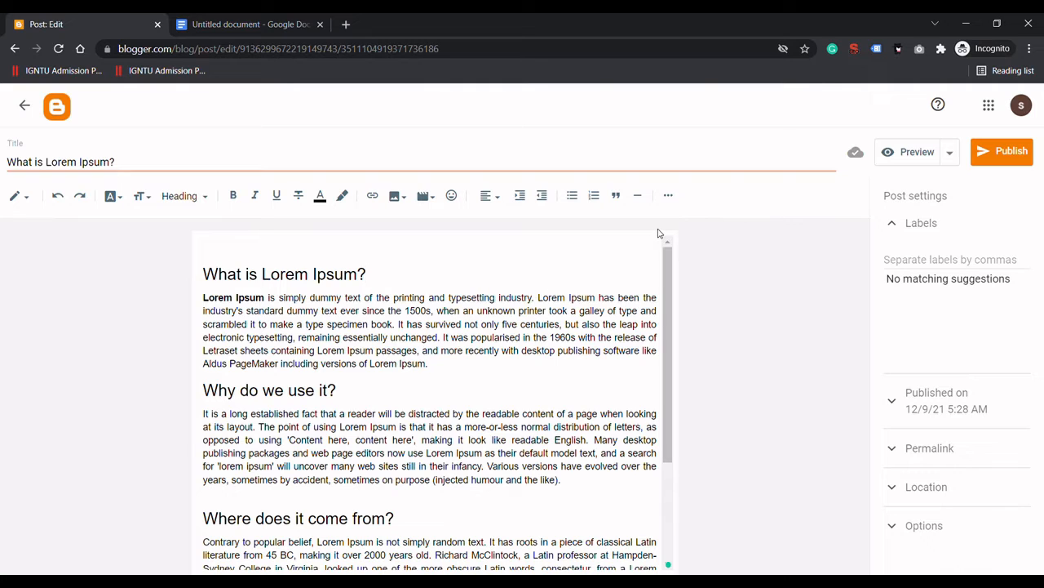
{"action": "left_click", "coordinate": [576, 327]}
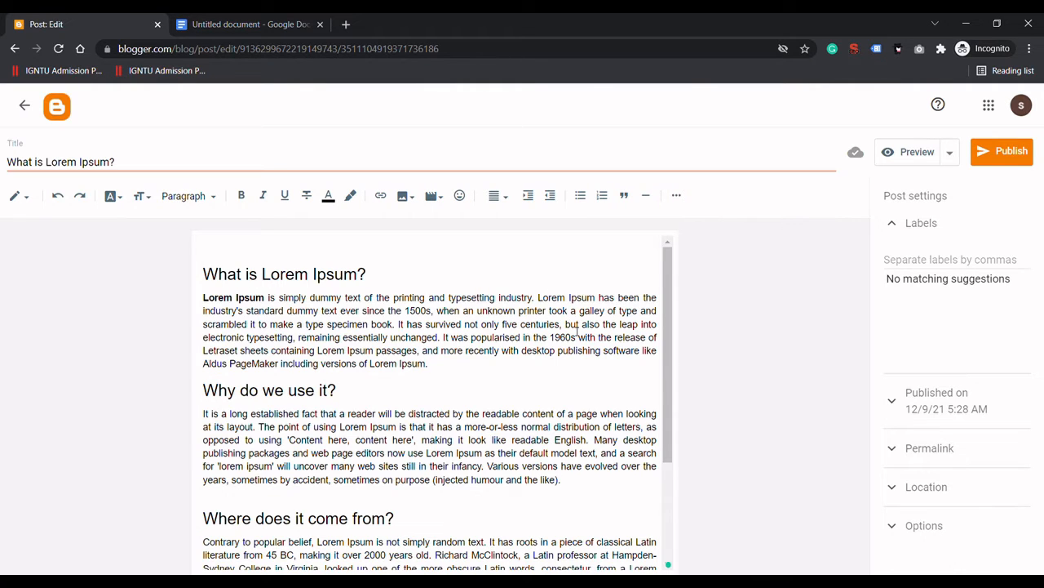
{"action": "key", "text": "ctrl+a"}
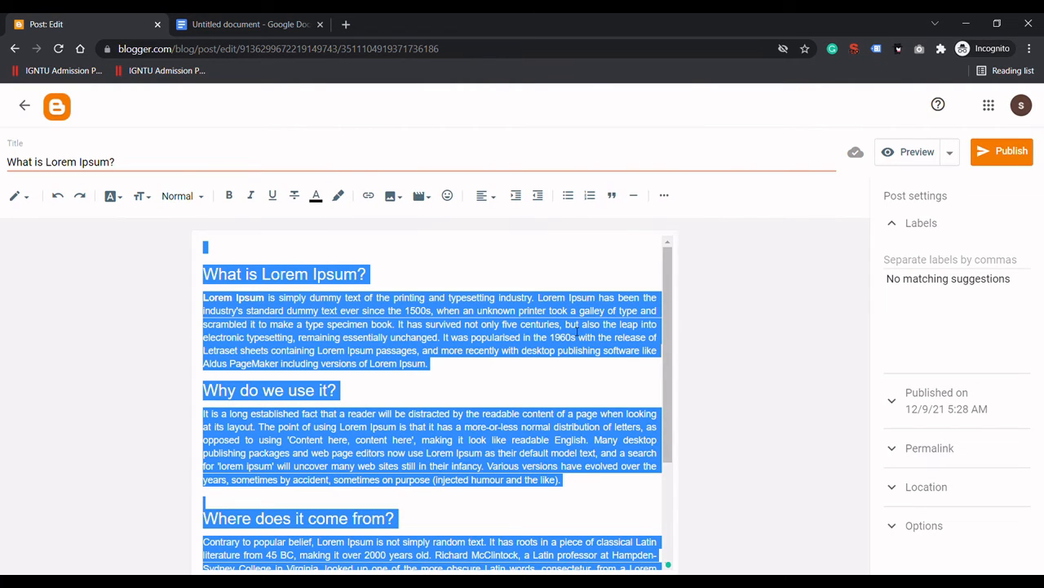
{"action": "left_click", "coordinate": [630, 332]}
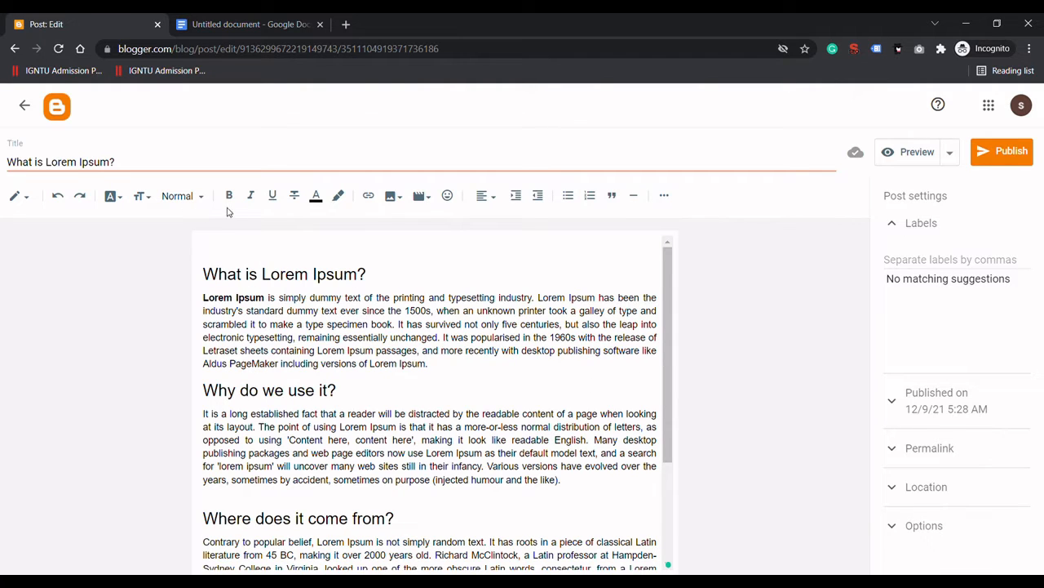
{"action": "left_click", "coordinate": [194, 200]}
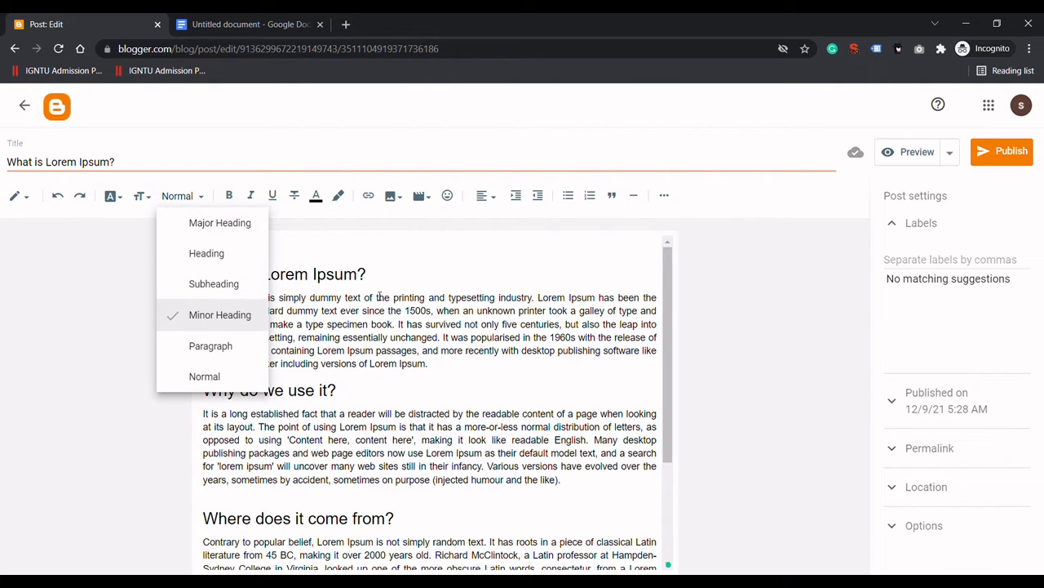
{"action": "left_click", "coordinate": [363, 274]}
{"action": "left_click", "coordinate": [166, 163]}
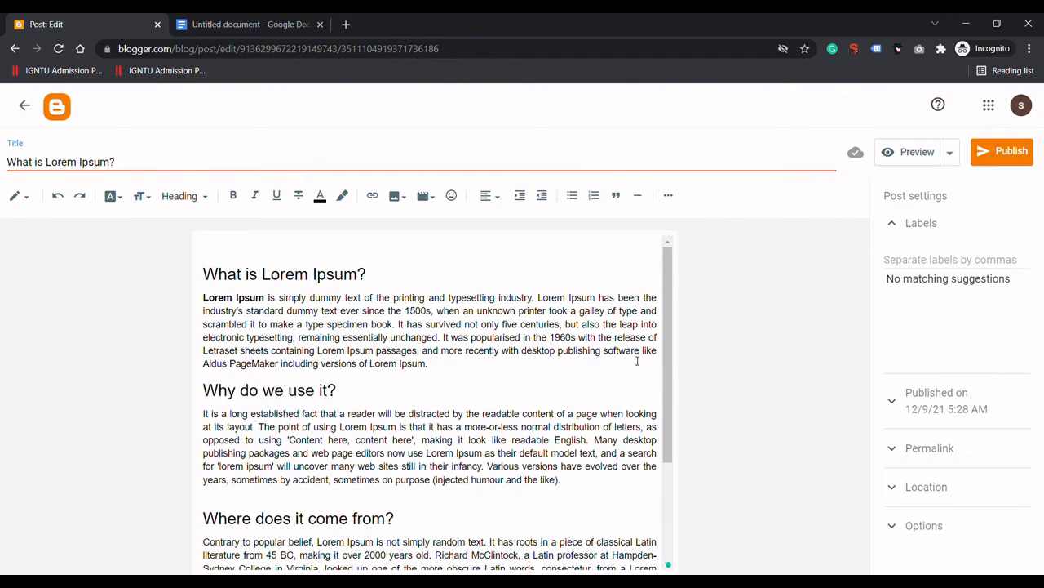
Apply the Heading style to the "What is Lorem Ipsum?" line in the post body
{"action": "left_click_drag", "start_coordinate": [375, 277], "coordinate": [202, 275]}
{"action": "left_click", "coordinate": [204, 201]}
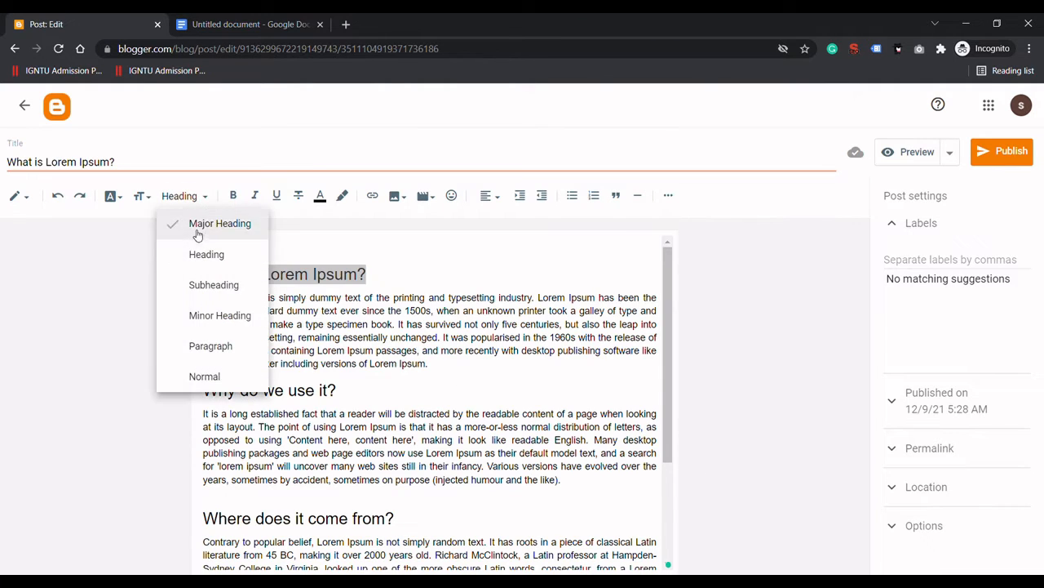
{"action": "left_click", "coordinate": [210, 253]}
{"action": "left_click", "coordinate": [398, 343]}
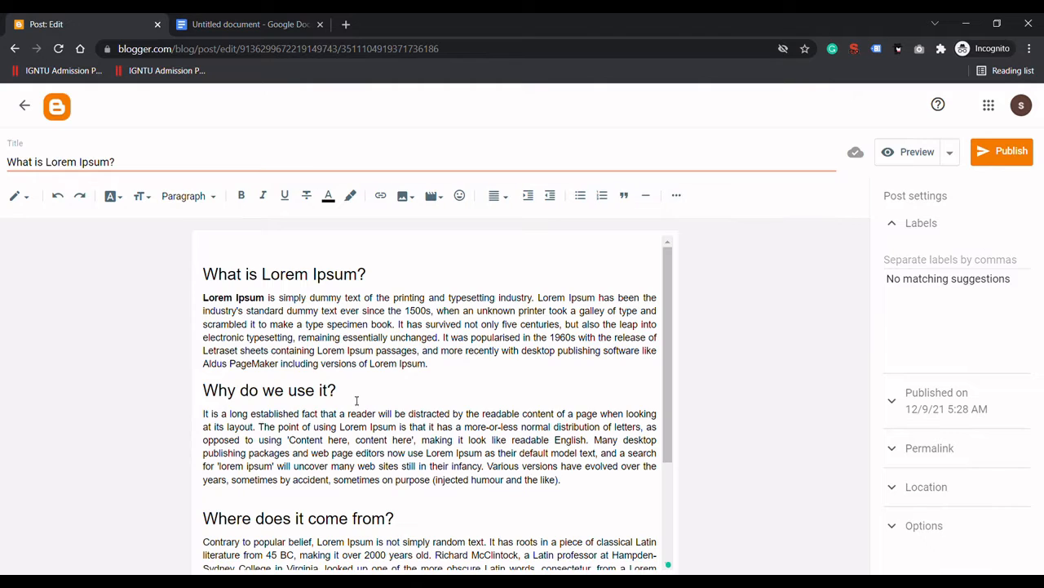
Apply the Heading style to the "Why do we use it?" and "Where does it come from?" lines
{"action": "left_click_drag", "start_coordinate": [337, 392], "coordinate": [211, 392]}
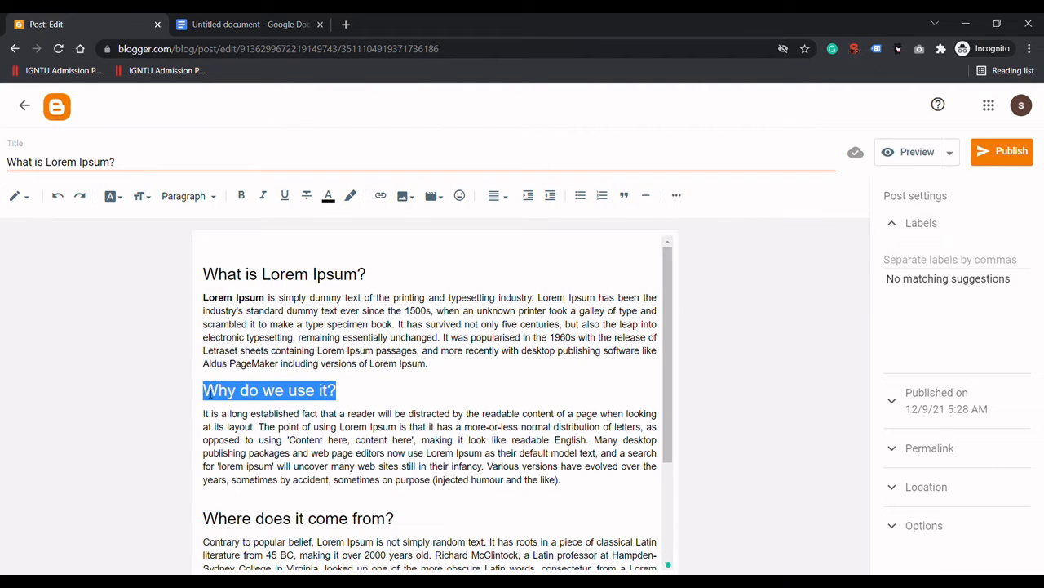
{"action": "left_click", "coordinate": [183, 200]}
{"action": "left_click", "coordinate": [208, 268]}
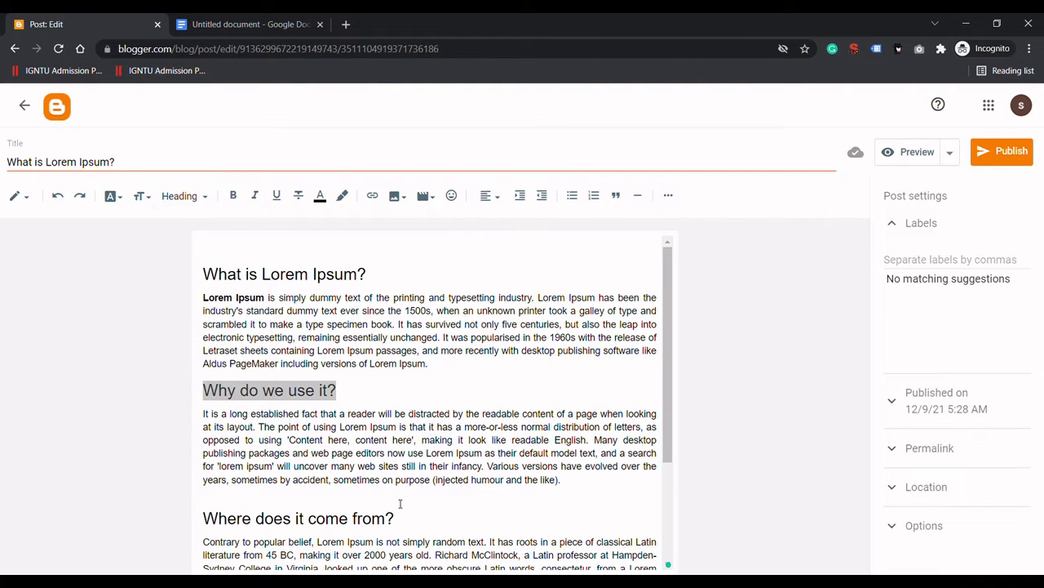
{"action": "left_click_drag", "start_coordinate": [405, 525], "coordinate": [201, 520]}
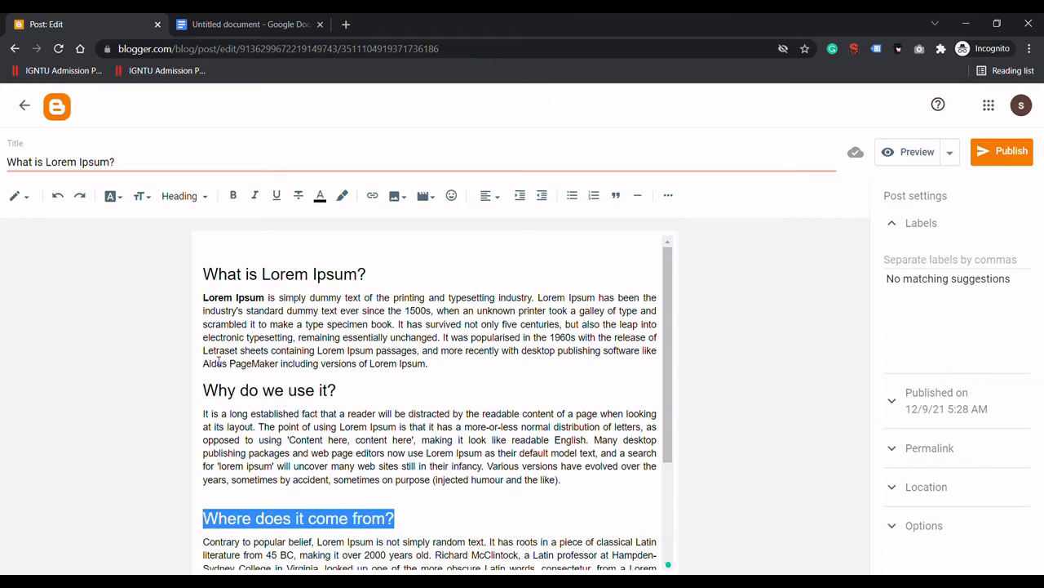
{"action": "left_click", "coordinate": [184, 198]}
{"action": "left_click", "coordinate": [204, 251]}
{"action": "left_click", "coordinate": [408, 366]}
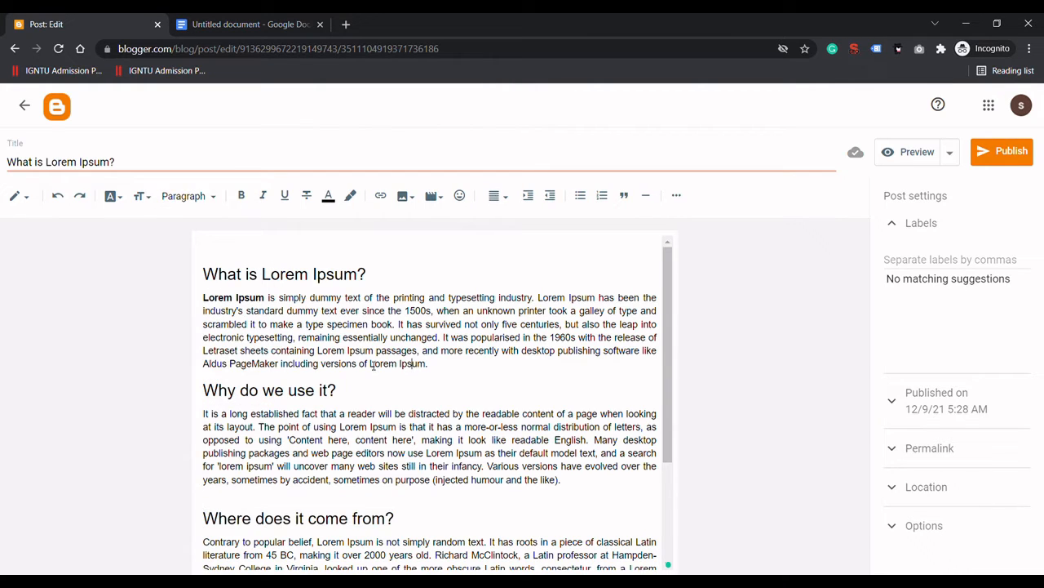
Check the text style of each body paragraph under the three headings
{"action": "left_click_drag", "start_coordinate": [204, 298], "coordinate": [450, 364]}
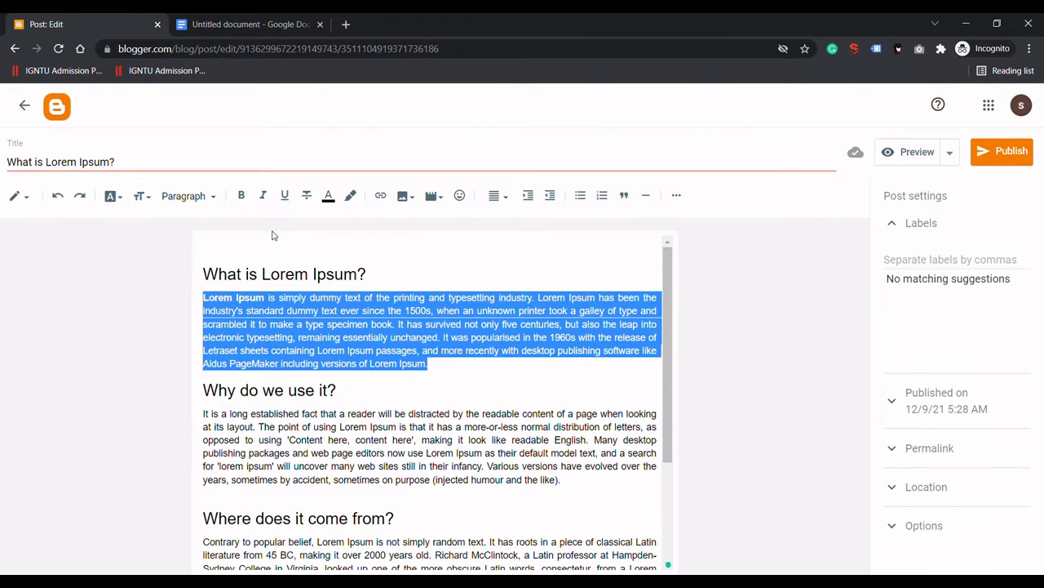
{"action": "left_click", "coordinate": [317, 395]}
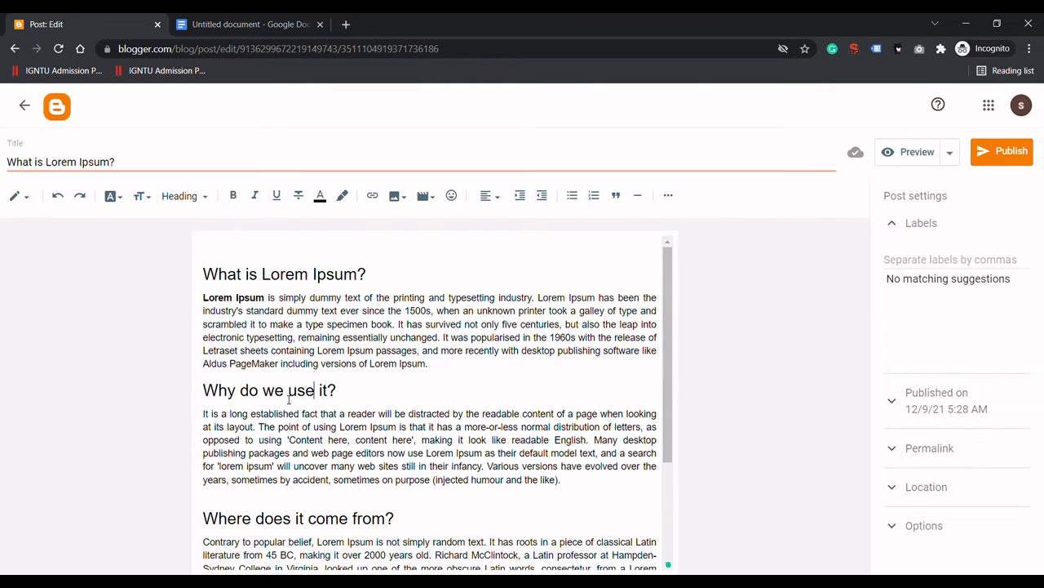
{"action": "left_click", "coordinate": [205, 415]}
{"action": "left_click_drag", "start_coordinate": [206, 414], "coordinate": [251, 425]}
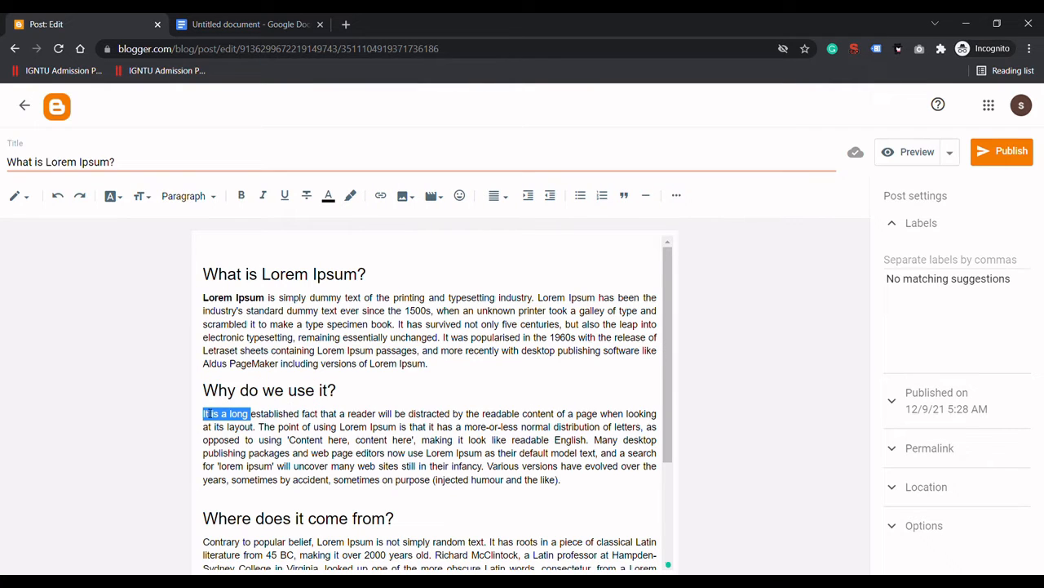
{"action": "left_click", "coordinate": [276, 426]}
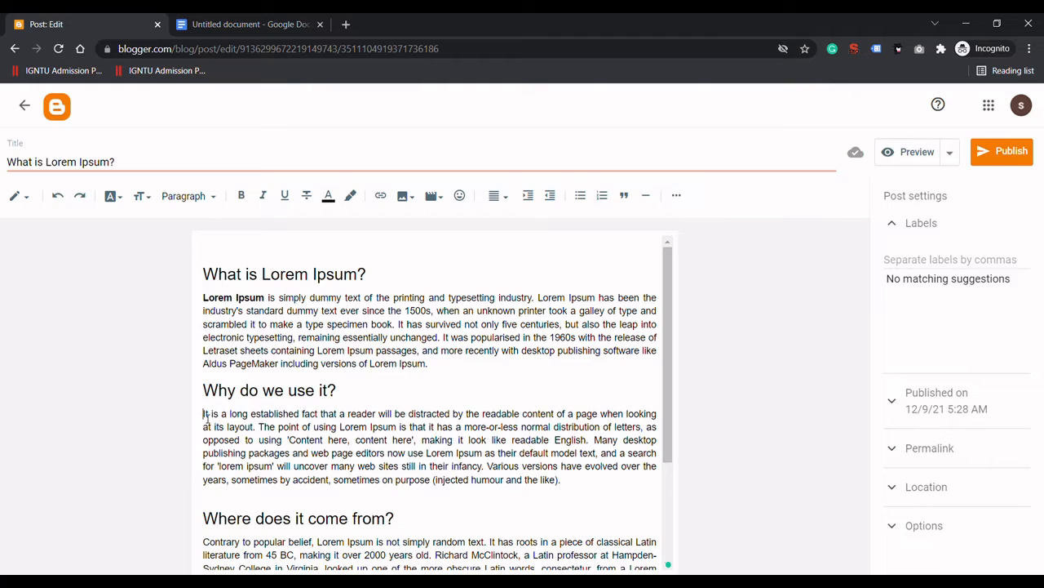
{"action": "left_click_drag", "start_coordinate": [205, 415], "coordinate": [568, 489]}
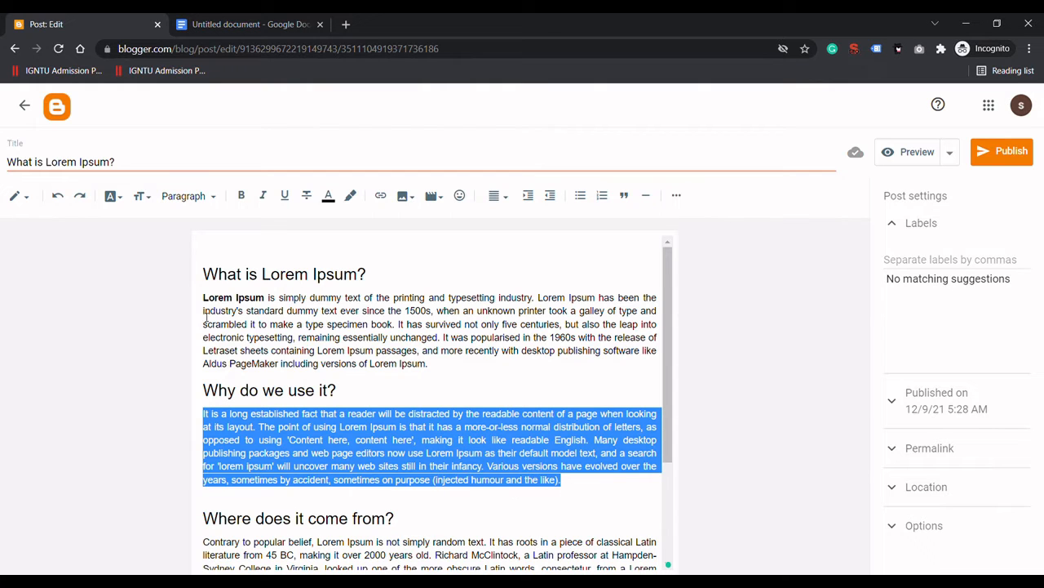
{"action": "left_click", "coordinate": [660, 392]}
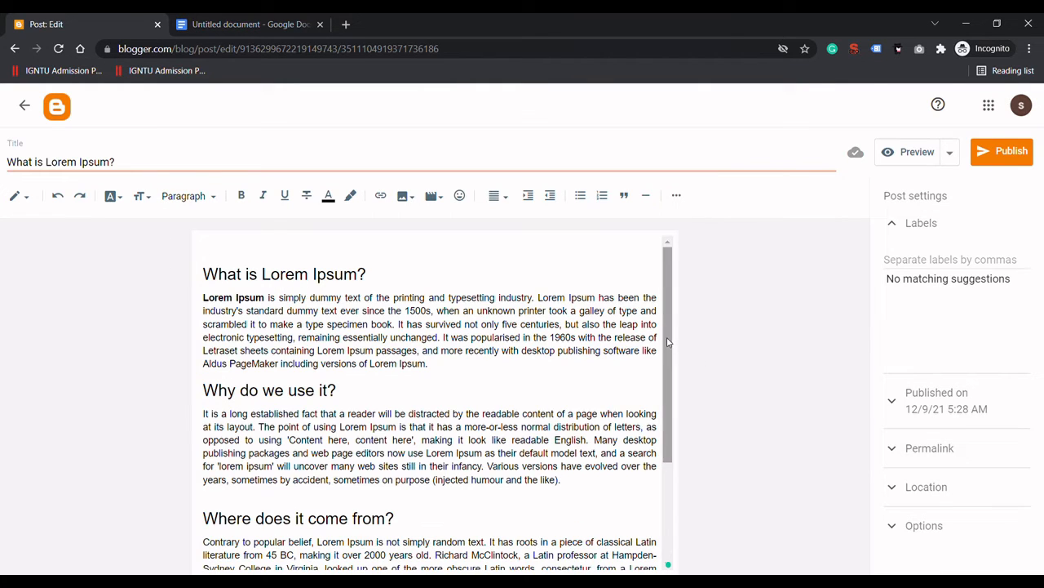
{"action": "left_click_drag", "start_coordinate": [668, 342], "coordinate": [677, 443]}
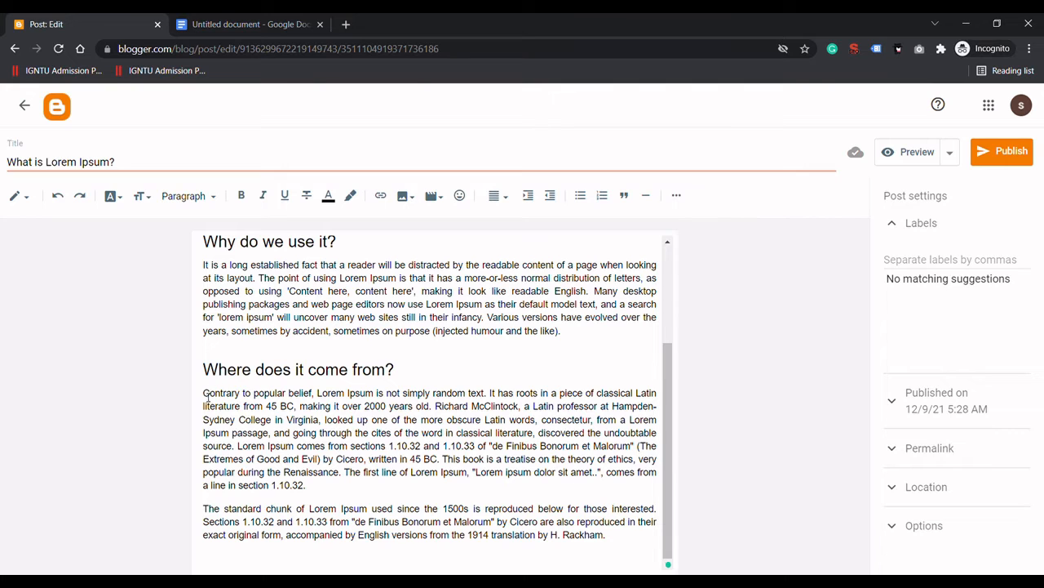
{"action": "left_click_drag", "start_coordinate": [204, 393], "coordinate": [330, 486]}
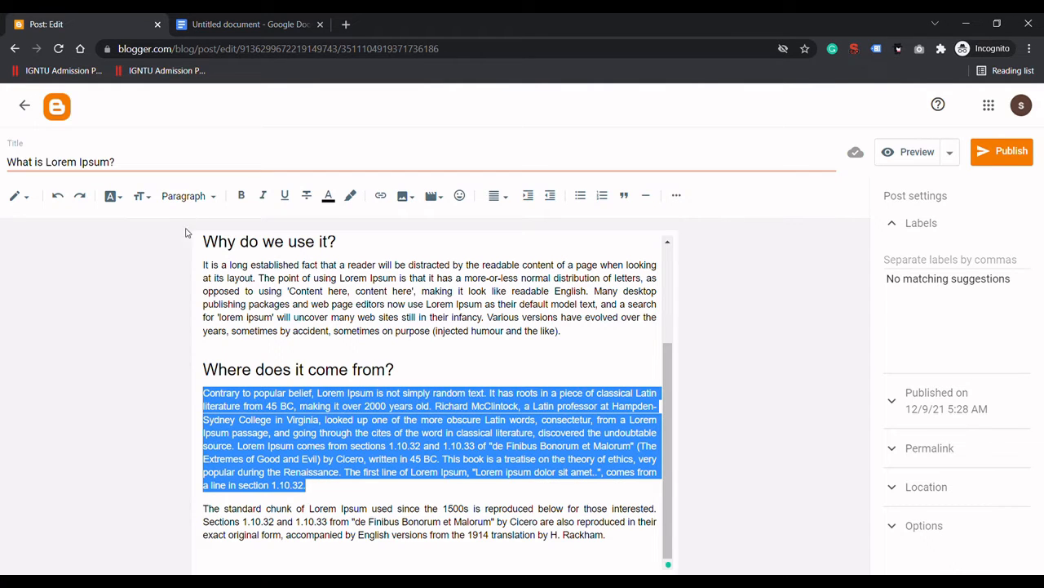
{"action": "left_click", "coordinate": [378, 485]}
{"action": "left_click_drag", "start_coordinate": [204, 509], "coordinate": [618, 539]}
{"action": "left_click", "coordinate": [515, 444]}
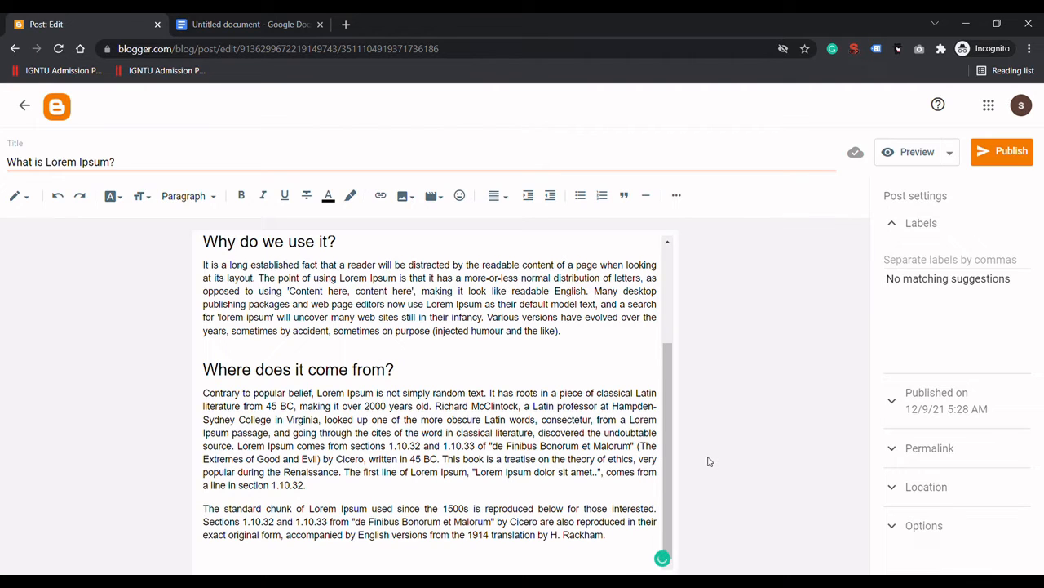
{"action": "left_click_drag", "start_coordinate": [674, 459], "coordinate": [666, 347]}
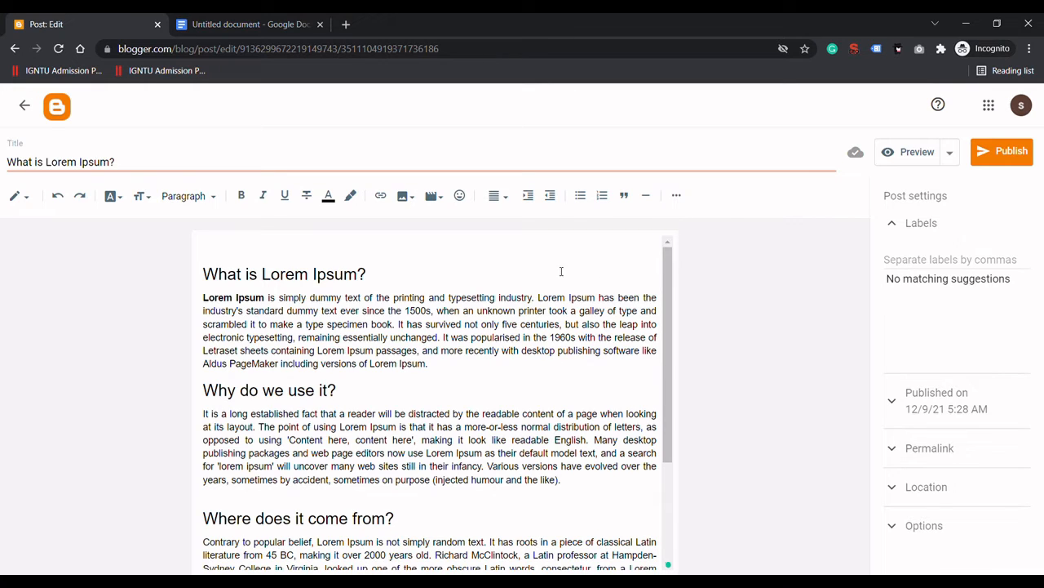
Add the labels "Blogging tips, SEO" to the post
{"action": "left_click", "coordinate": [904, 263]}
{"action": "type", "text": "Blo"}
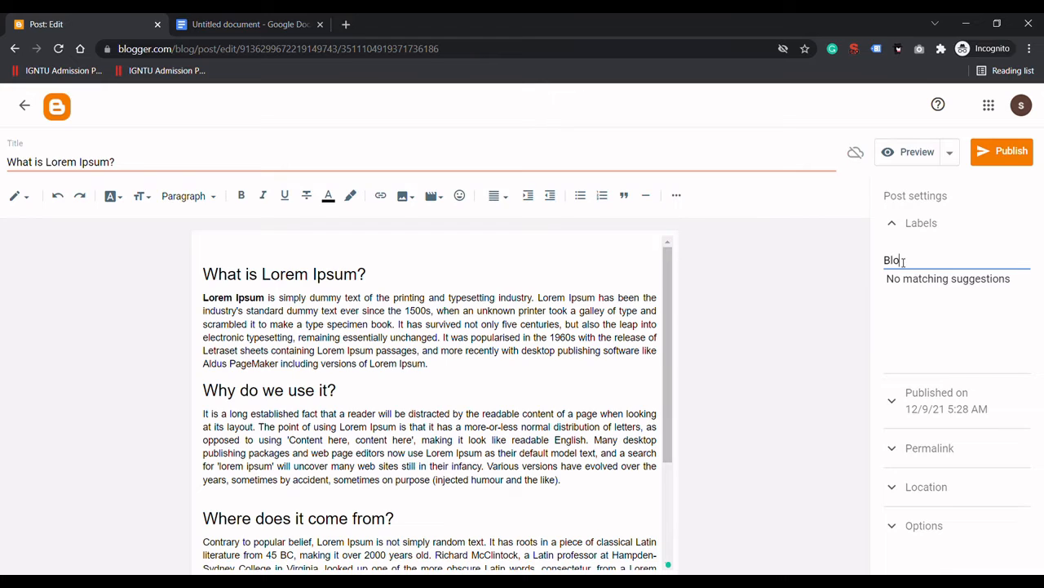
{"action": "type", "text": "gging tips"}
{"action": "left_click", "coordinate": [950, 321]}
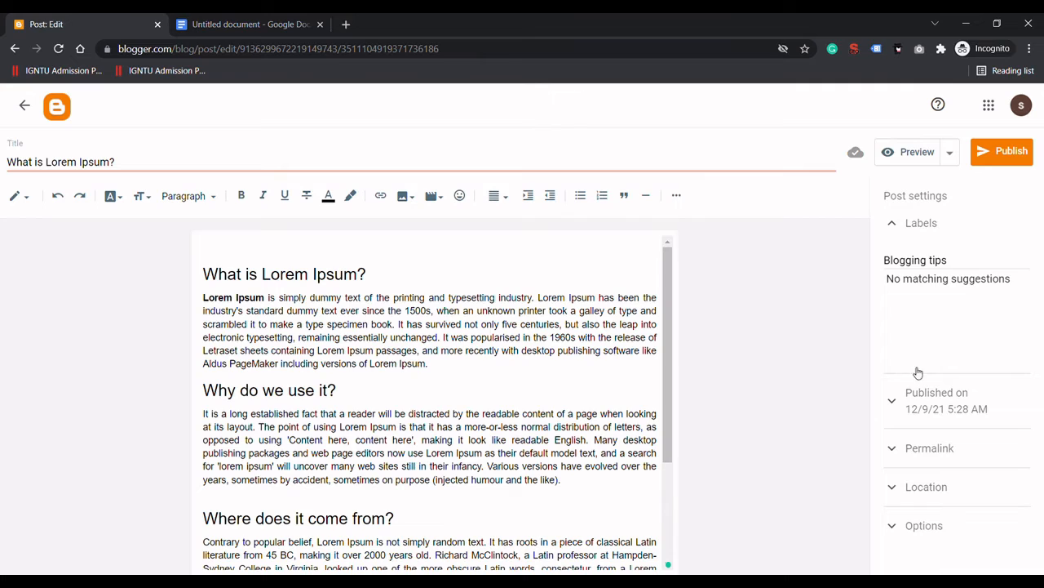
{"action": "left_click", "coordinate": [957, 267]}
{"action": "type", "text": ", SEO"}
{"action": "left_click", "coordinate": [900, 225]}
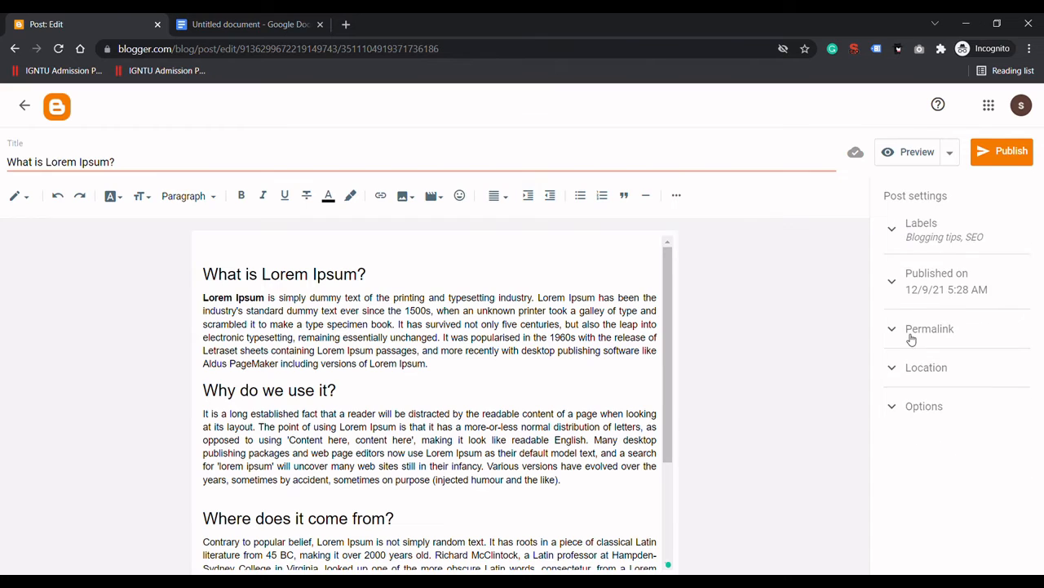
Set the post's publishing date and time to Automatic
{"action": "left_click", "coordinate": [901, 285]}
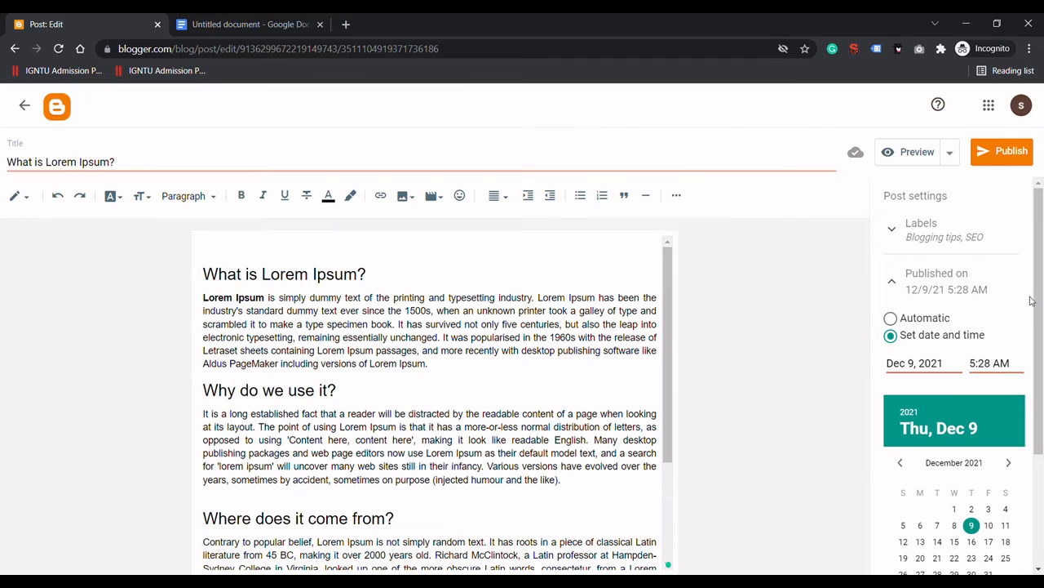
{"action": "left_click_drag", "start_coordinate": [1040, 287], "coordinate": [1042, 324]}
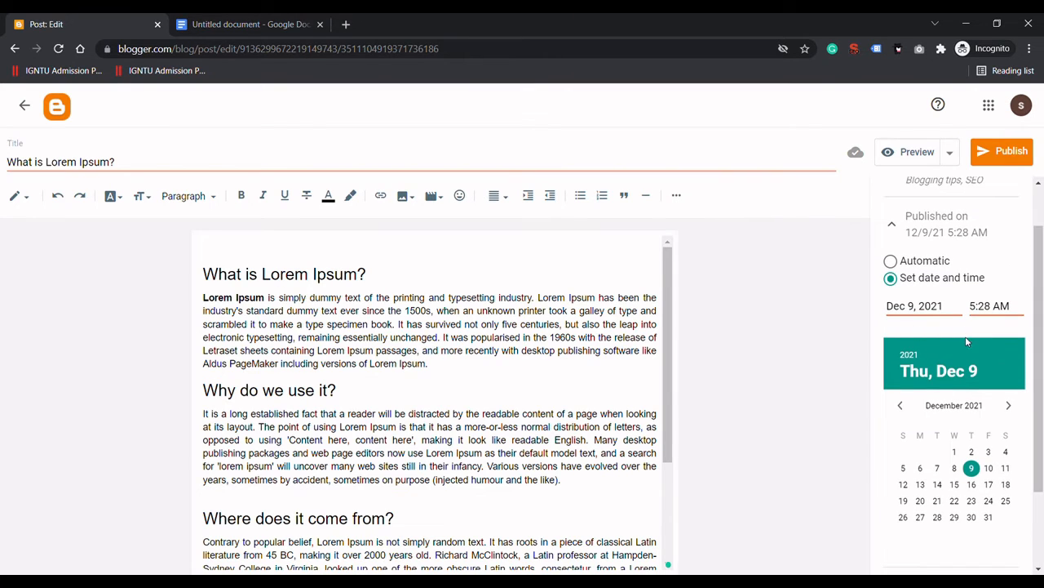
{"action": "left_click", "coordinate": [891, 261]}
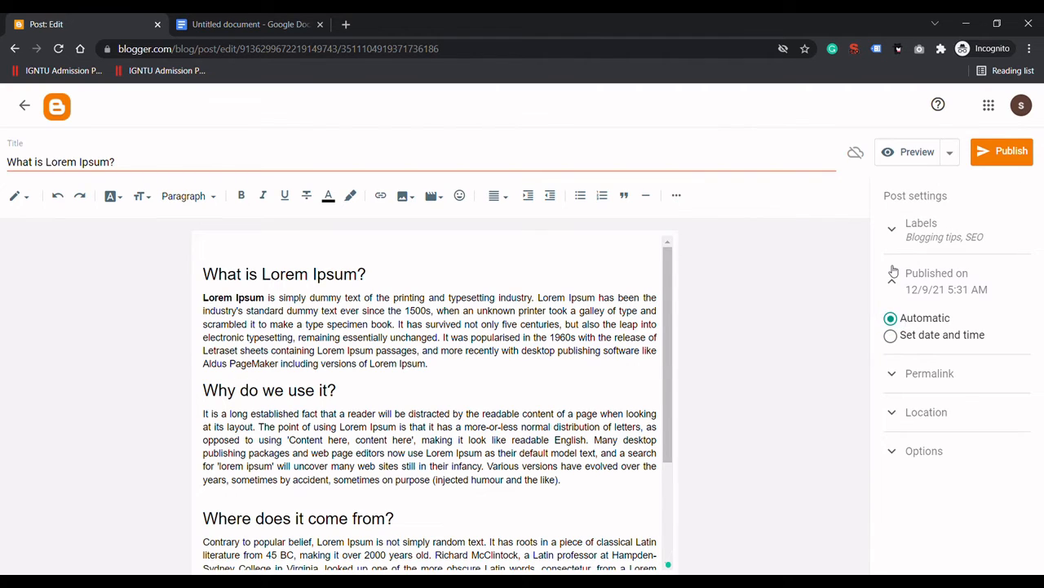
Examine the post's permalink choices and location settings, leaving Automatic Permalink selected and the location empty
{"action": "left_click", "coordinate": [900, 377]}
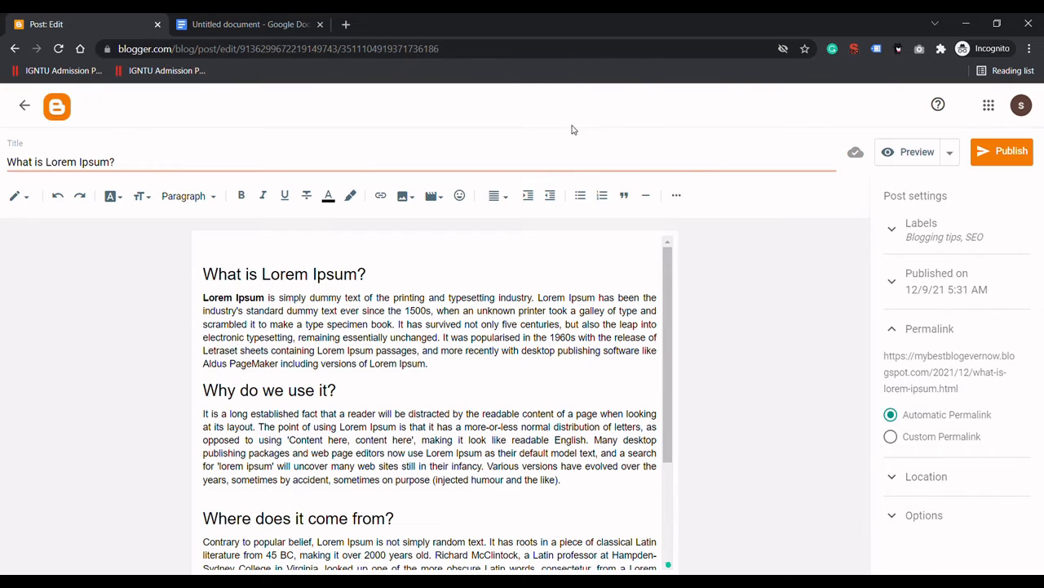
{"action": "left_click", "coordinate": [891, 438]}
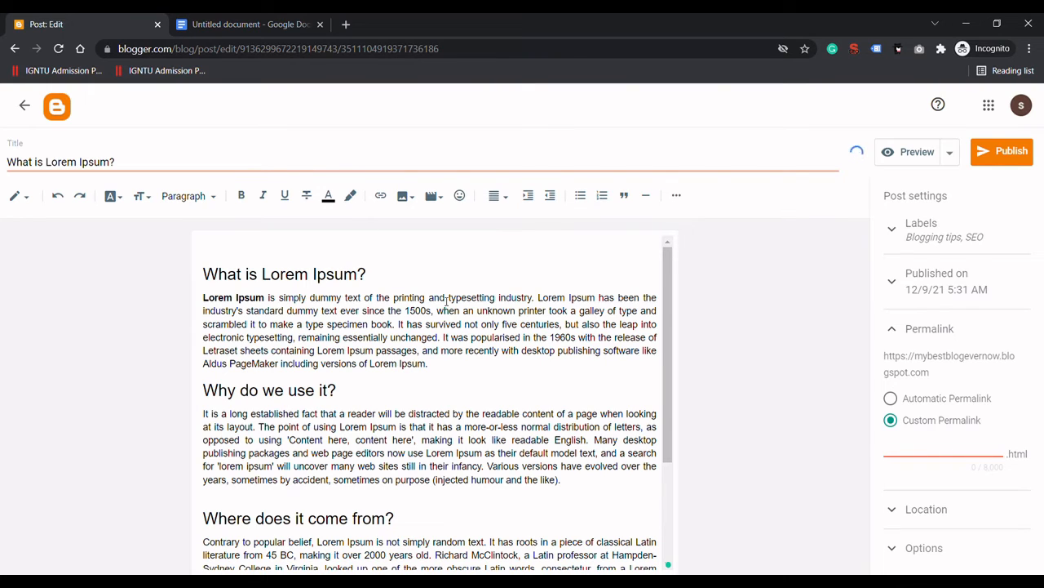
{"action": "left_click", "coordinate": [891, 399]}
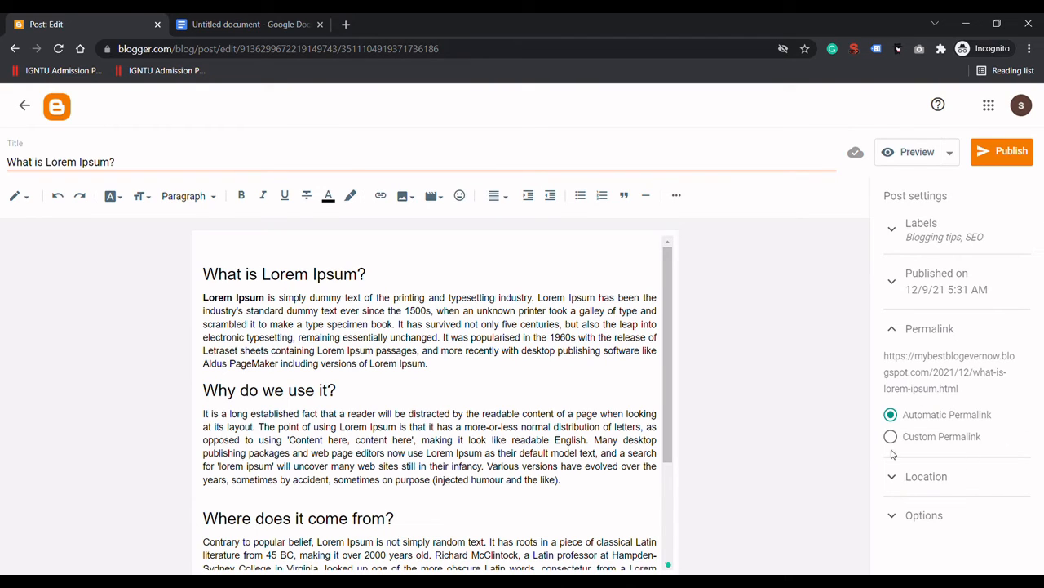
{"action": "left_click", "coordinate": [893, 330]}
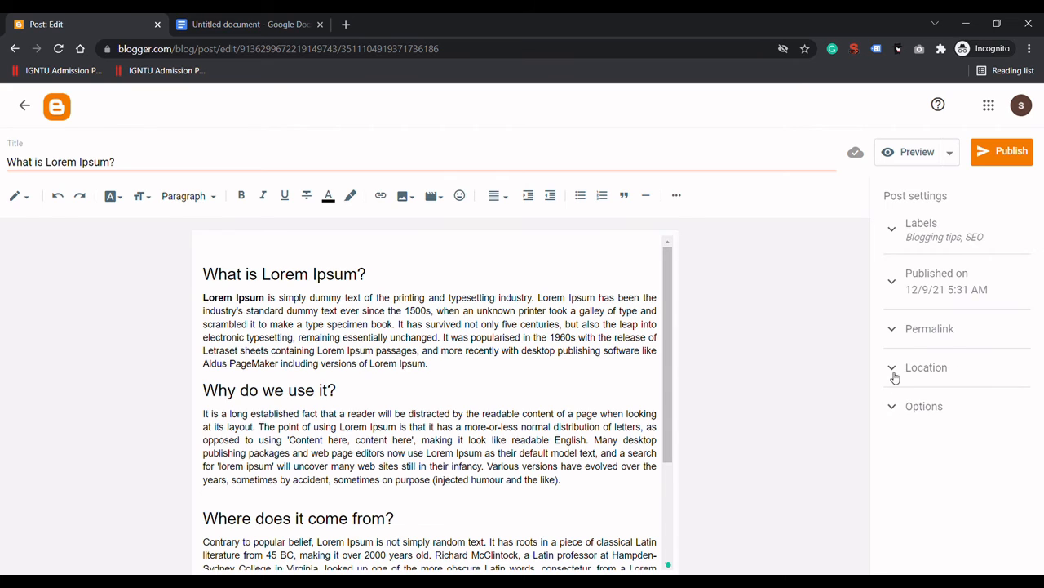
{"action": "left_click", "coordinate": [894, 374]}
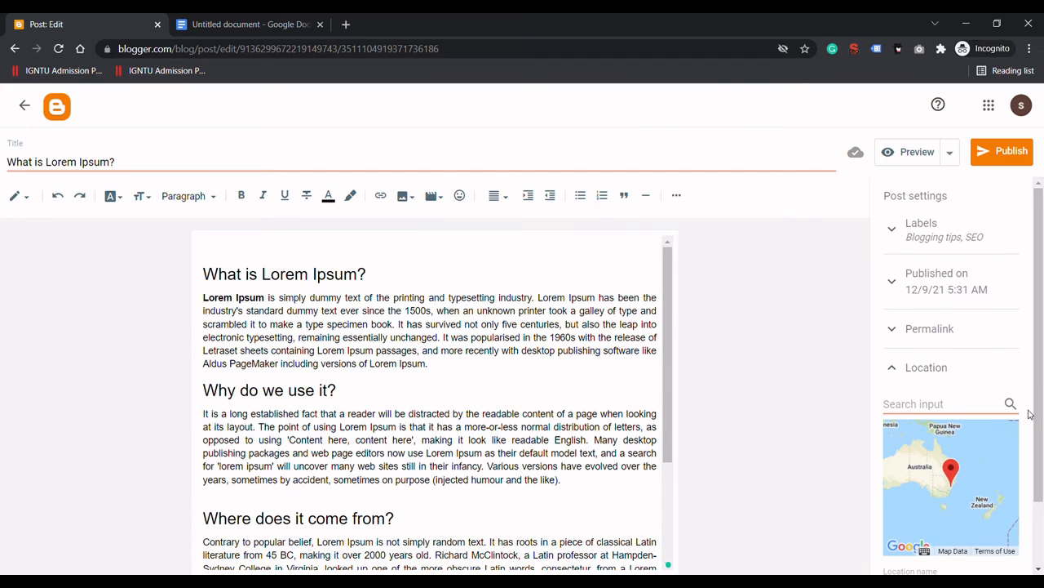
{"action": "scroll", "coordinate": [1029, 391], "scroll_direction": "down", "scroll_amount": 1}
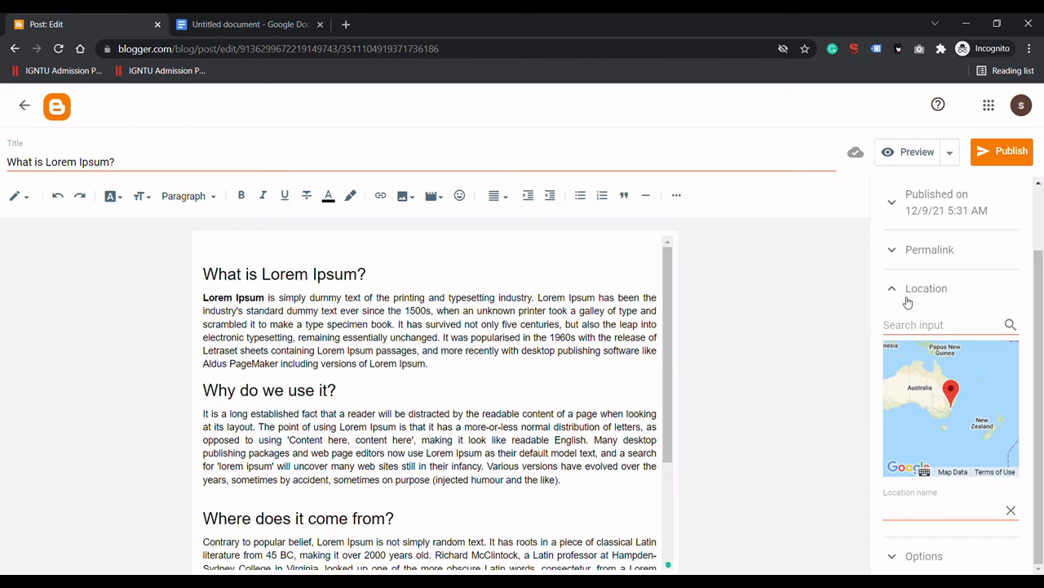
{"action": "scroll", "coordinate": [898, 293], "scroll_direction": "up", "scroll_amount": 1}
{"action": "left_click", "coordinate": [905, 367]}
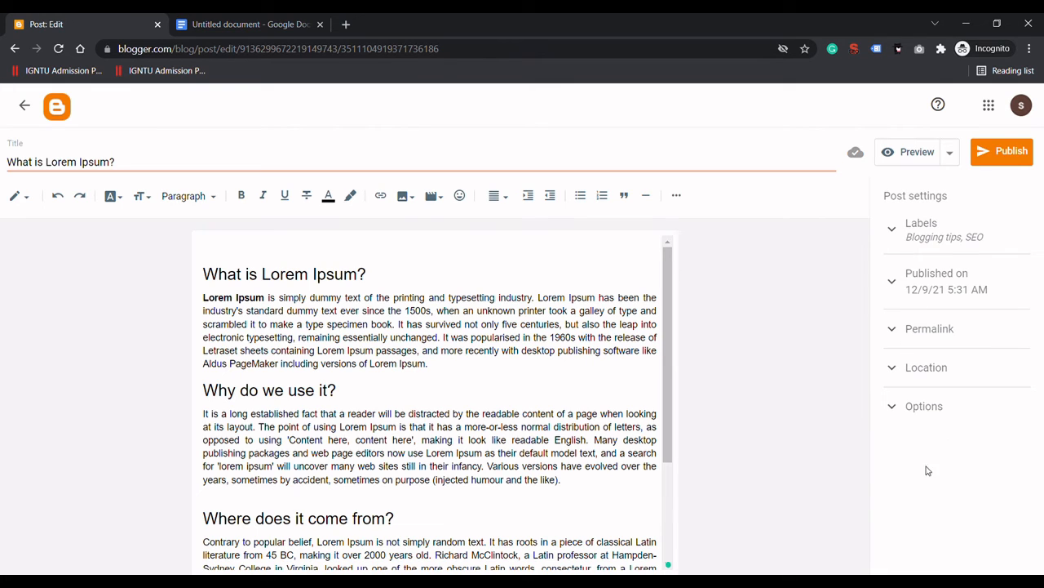
Try the reader comments option that disallows new comments but shows existing ones, and return it to Allow
{"action": "left_click", "coordinate": [898, 412]}
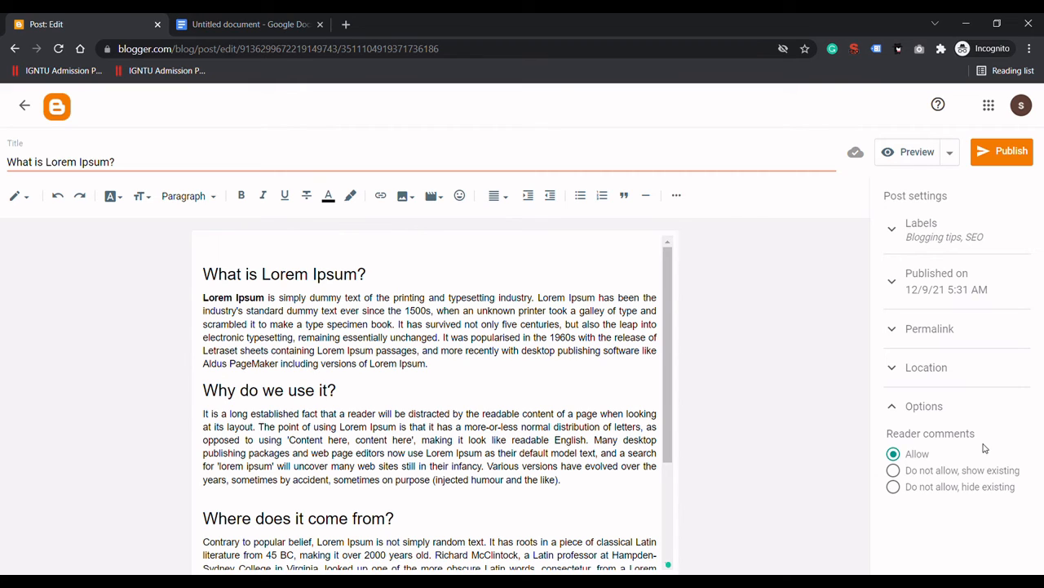
{"action": "left_click", "coordinate": [894, 472]}
{"action": "left_click", "coordinate": [896, 456]}
{"action": "left_click", "coordinate": [902, 410]}
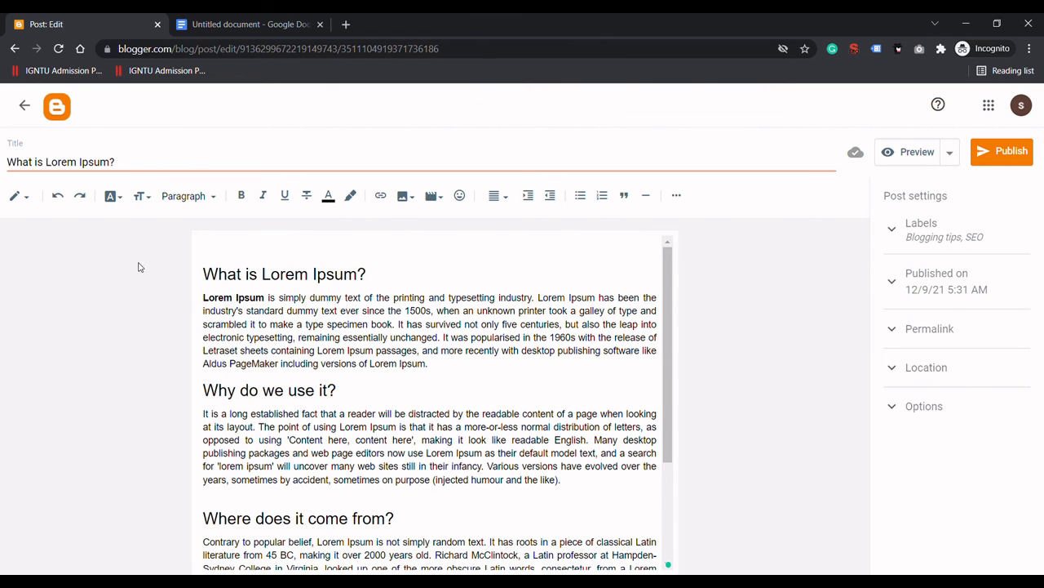
Check which editing views are available for the post, staying in the compose view
{"action": "left_click", "coordinate": [20, 197]}
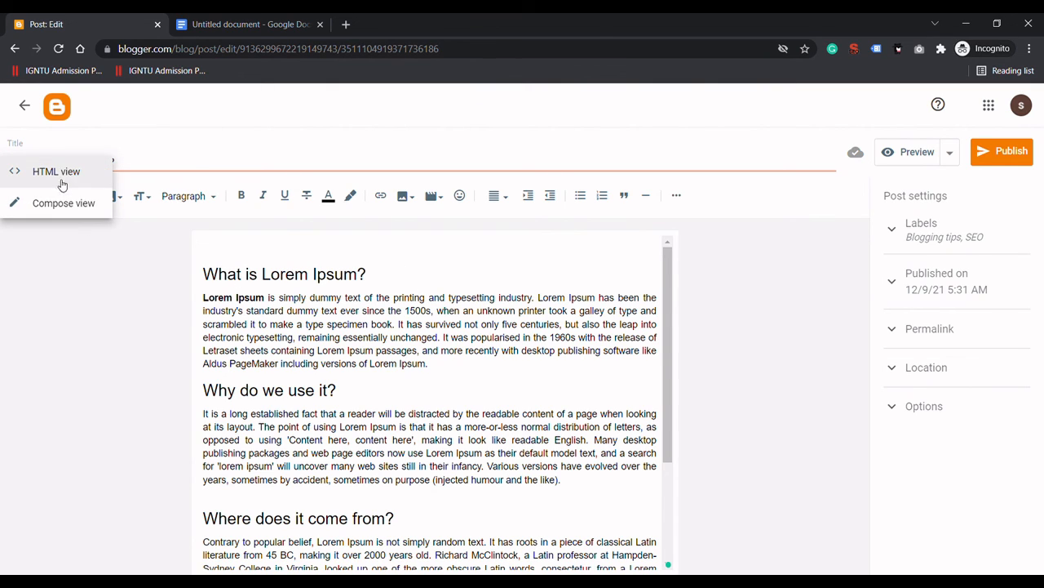
{"action": "left_click", "coordinate": [484, 251]}
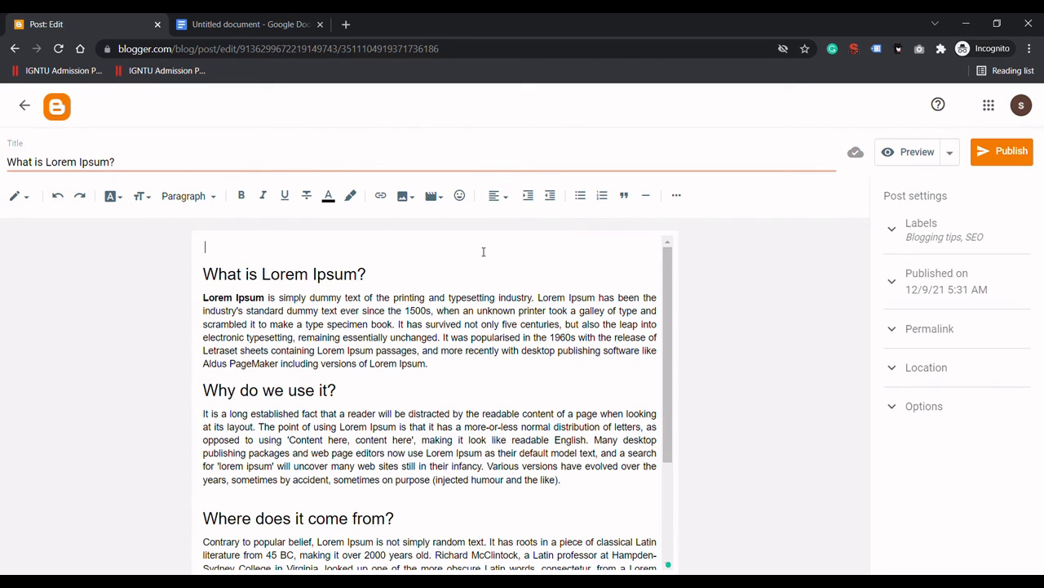